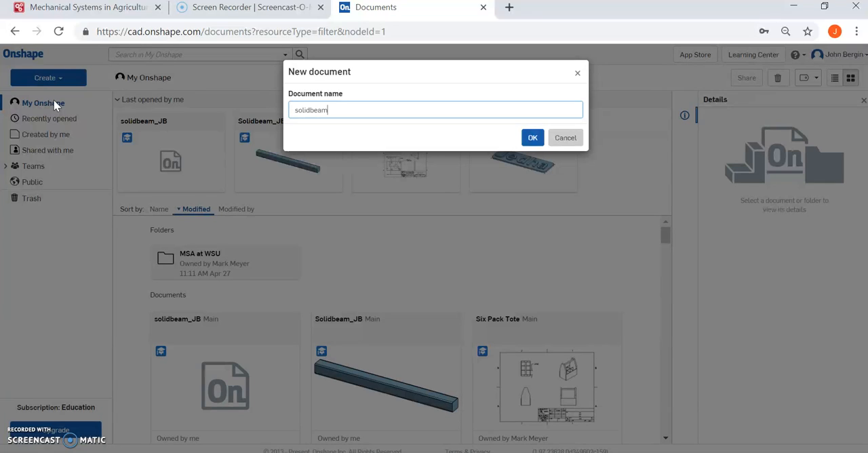
Create the document solidbeam_JB and keep inch as the workspace's default length unit.
{"action": "key", "text": "Return"}
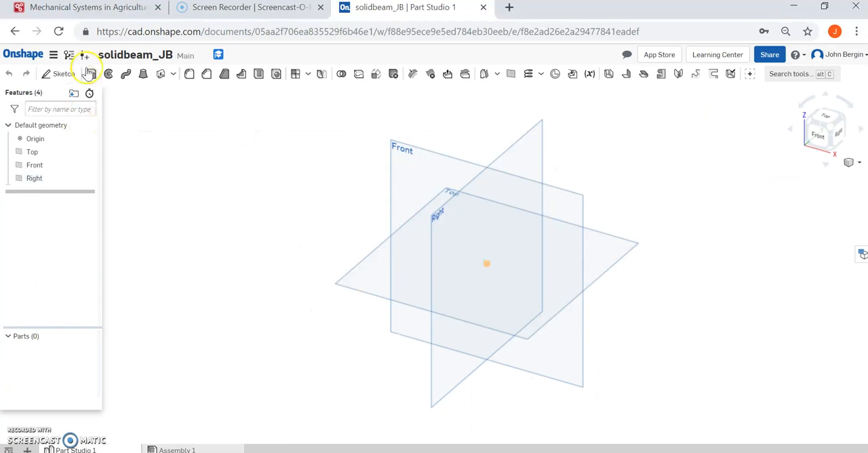
{"action": "left_click", "coordinate": [52, 56]}
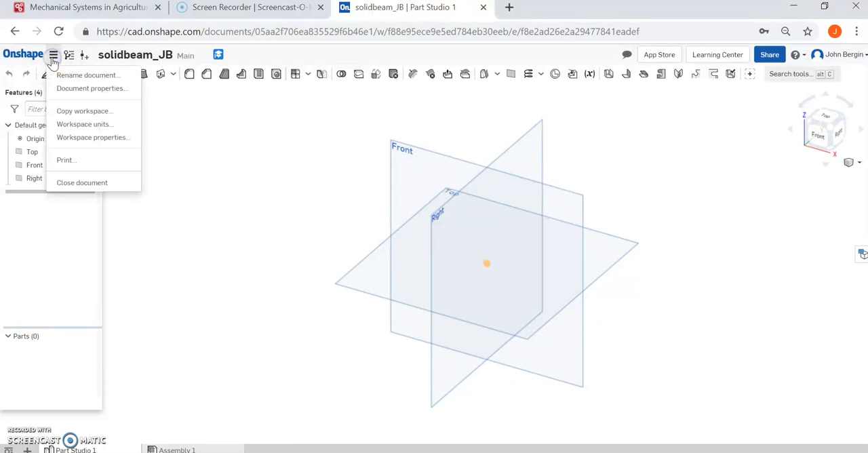
{"action": "left_click", "coordinate": [85, 125]}
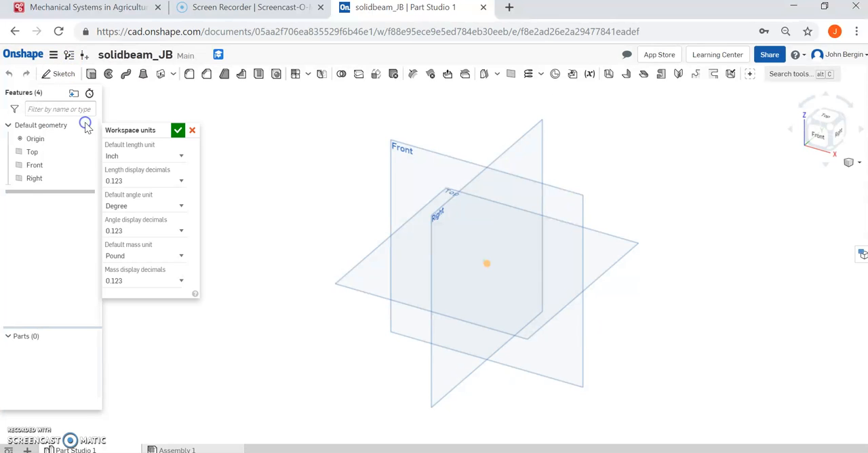
{"action": "left_click", "coordinate": [180, 156]}
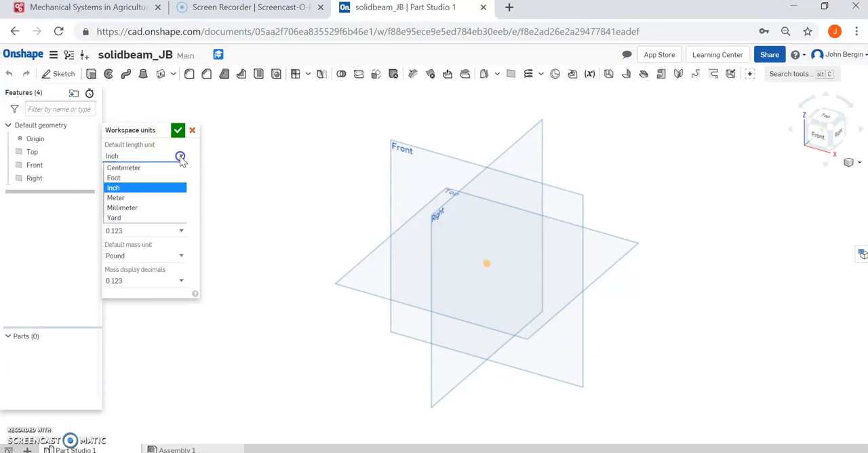
{"action": "left_click", "coordinate": [152, 193]}
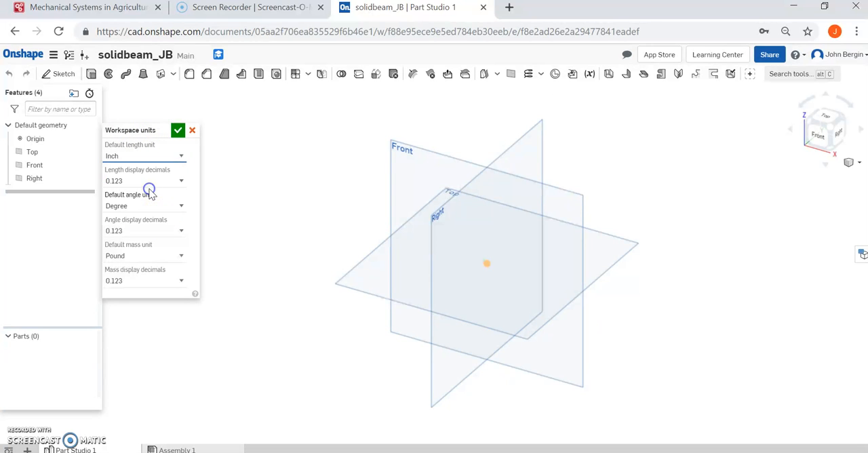
{"action": "left_click", "coordinate": [179, 131]}
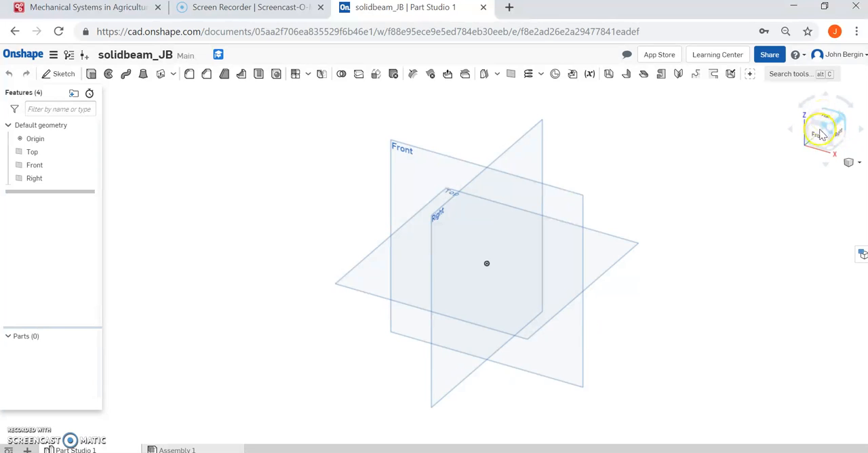
Rotate the view around the default planes, switch it to isometric and zoom to fit.
{"action": "left_click", "coordinate": [862, 131]}
{"action": "left_click", "coordinate": [862, 131]}
{"action": "left_click", "coordinate": [863, 131]}
{"action": "left_click", "coordinate": [823, 169]}
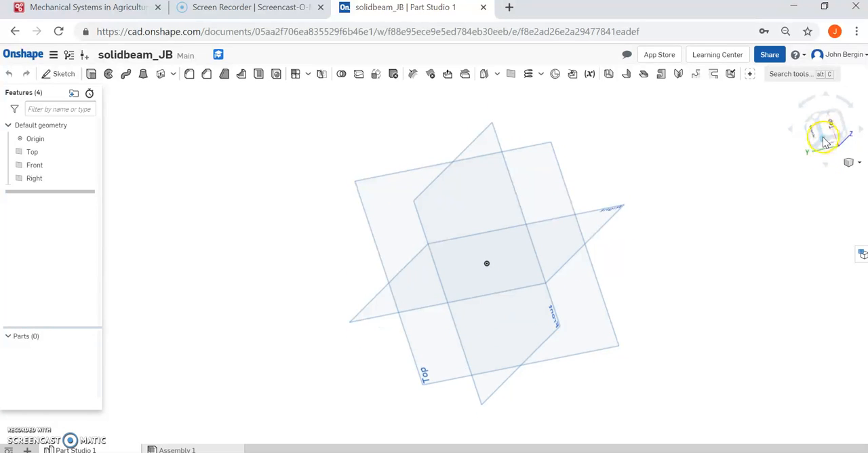
{"action": "left_click", "coordinate": [825, 141]}
{"action": "left_click", "coordinate": [852, 169]}
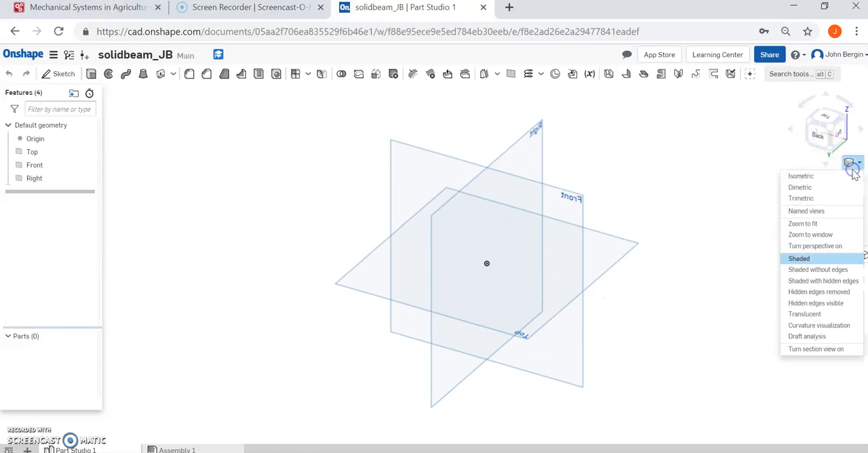
{"action": "left_click", "coordinate": [829, 179]}
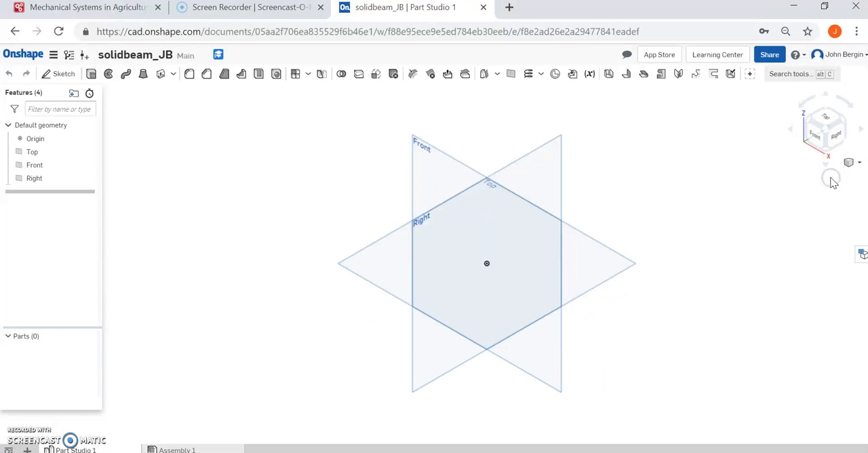
{"action": "left_click", "coordinate": [848, 162]}
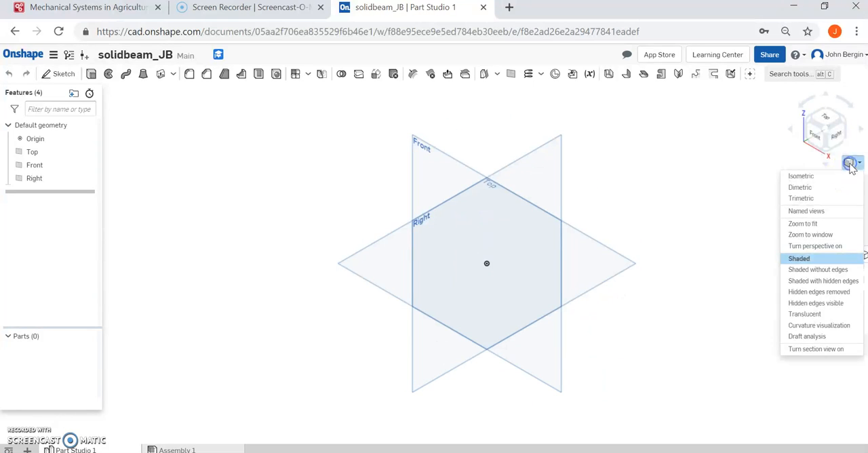
{"action": "left_click", "coordinate": [813, 228]}
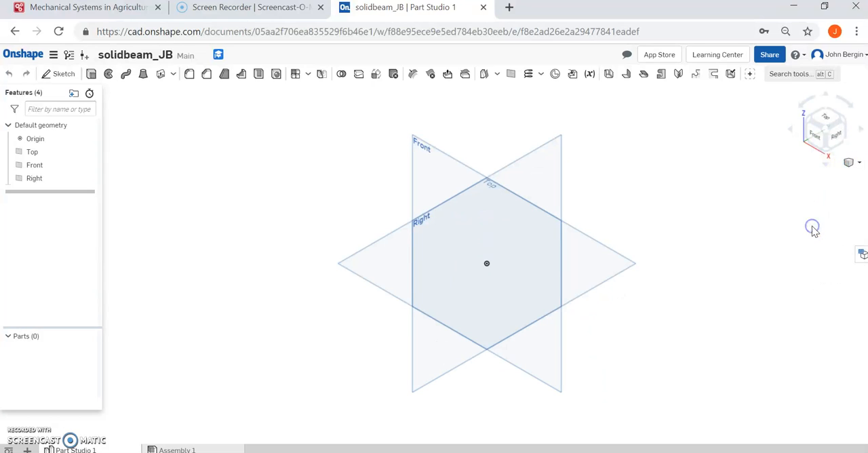
{"action": "left_click", "coordinate": [857, 169]}
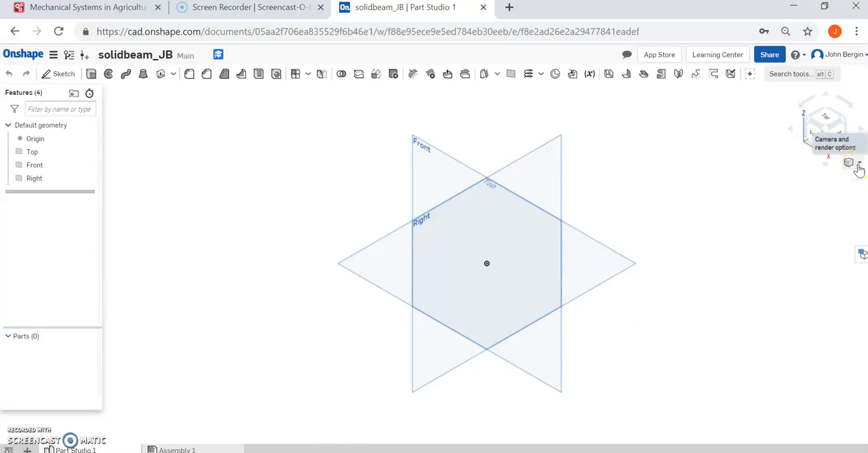
Start a sketch on the Top plane and look straight at it from the top.
{"action": "left_click", "coordinate": [59, 73]}
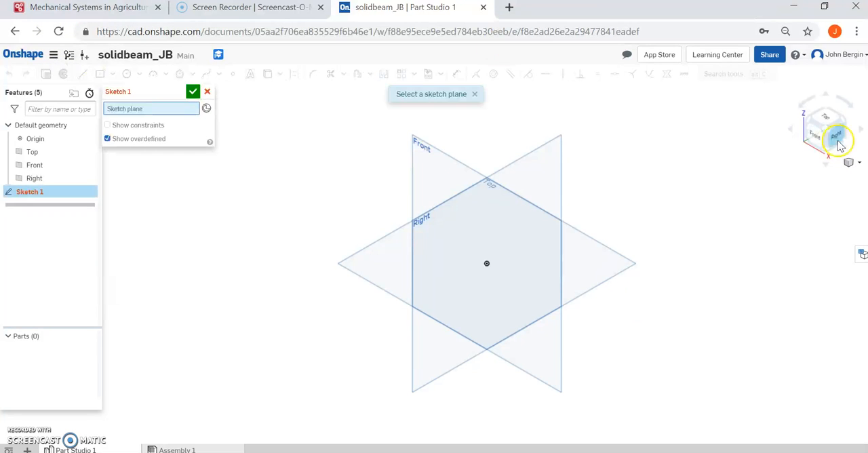
{"action": "left_click", "coordinate": [824, 115]}
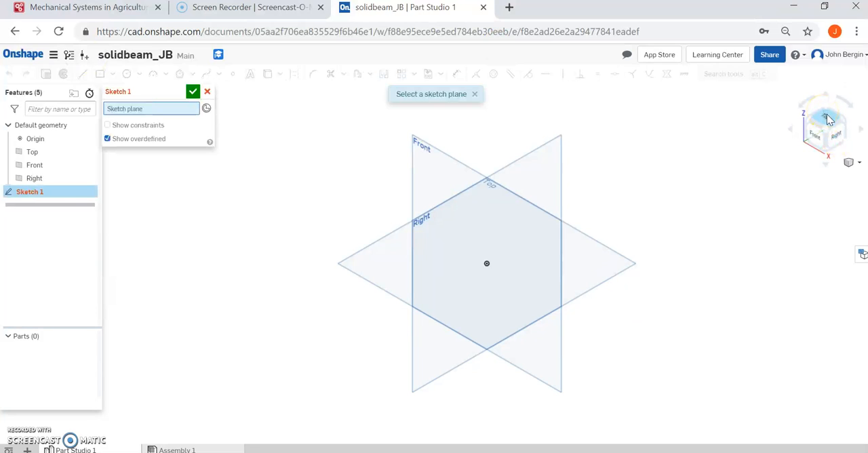
{"action": "left_click", "coordinate": [370, 271]}
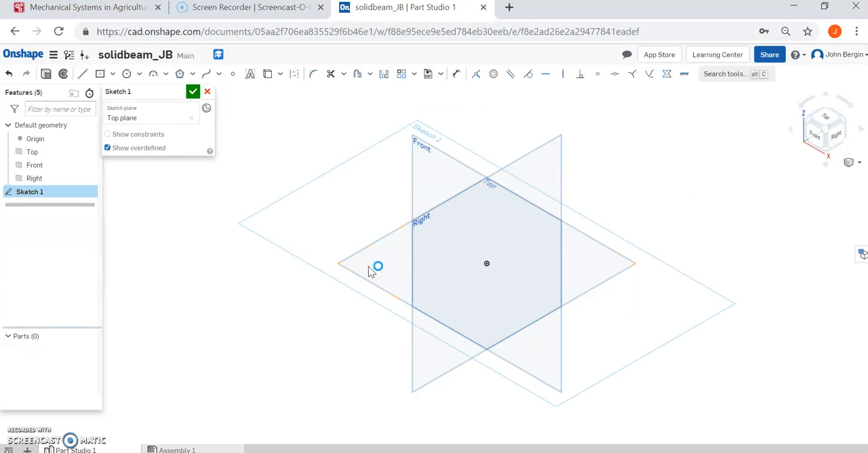
{"action": "left_click", "coordinate": [823, 117]}
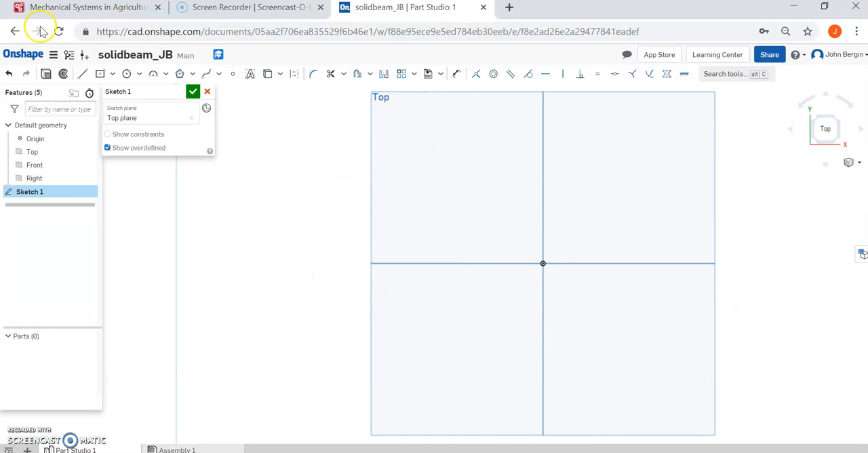
Sketch a center point rectangle about 4.97 in wide and 0.75 in high, centred on the origin.
{"action": "left_click", "coordinate": [113, 75]}
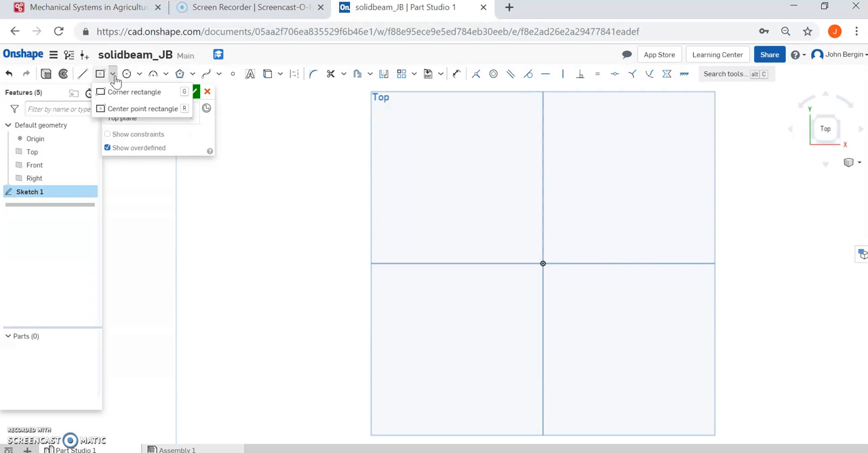
{"action": "left_click", "coordinate": [130, 113]}
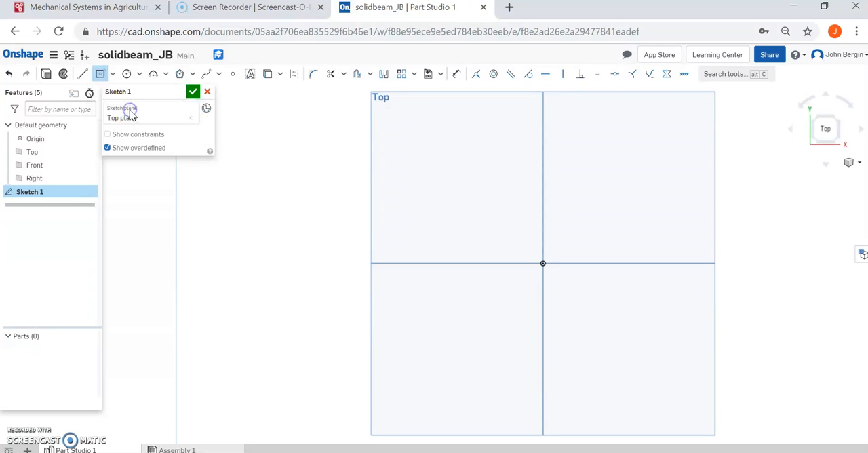
{"action": "left_click", "coordinate": [542, 263]}
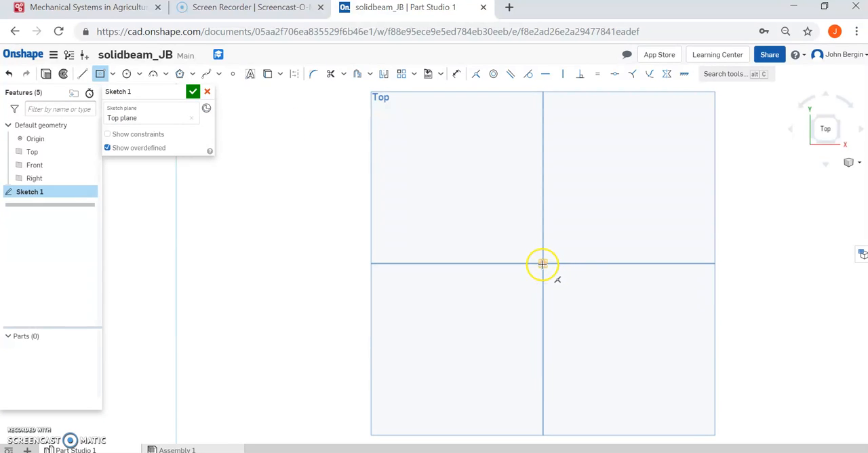
{"action": "left_click", "coordinate": [668, 279]}
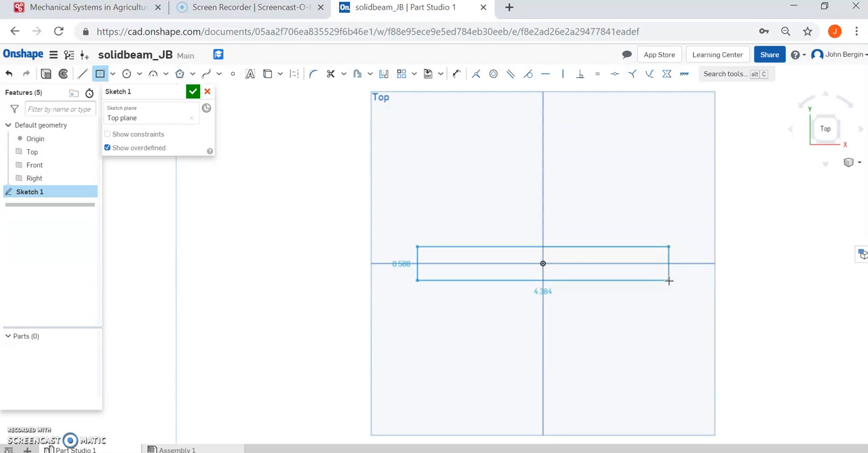
{"action": "left_click_drag", "start_coordinate": [669, 280], "coordinate": [686, 285]}
{"action": "left_click", "coordinate": [685, 285]}
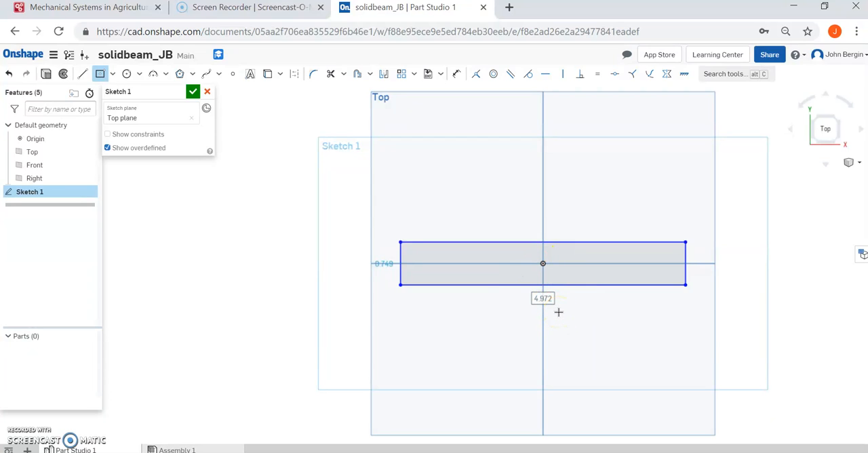
Set the rectangle's width to 7 in and height to 0.5 in, and finish the sketch.
{"action": "type", "text": "7"}
{"action": "key", "text": "Return"}
{"action": "type", "text": "."}
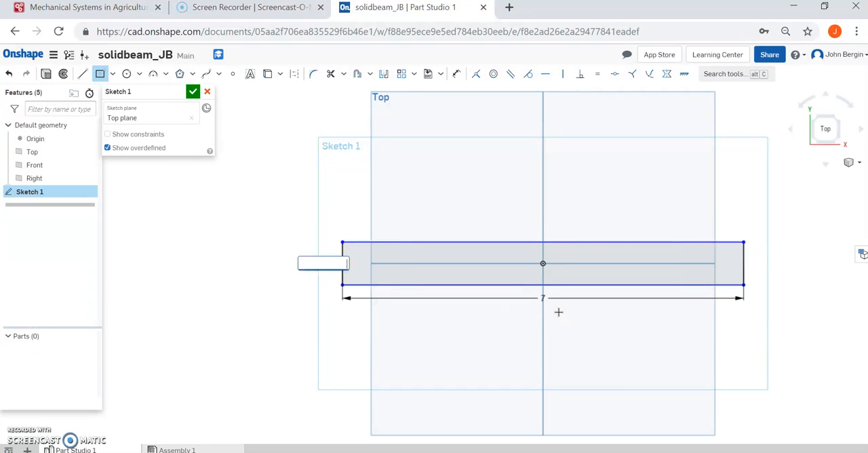
{"action": "type", "text": "5"}
{"action": "key", "text": "Return"}
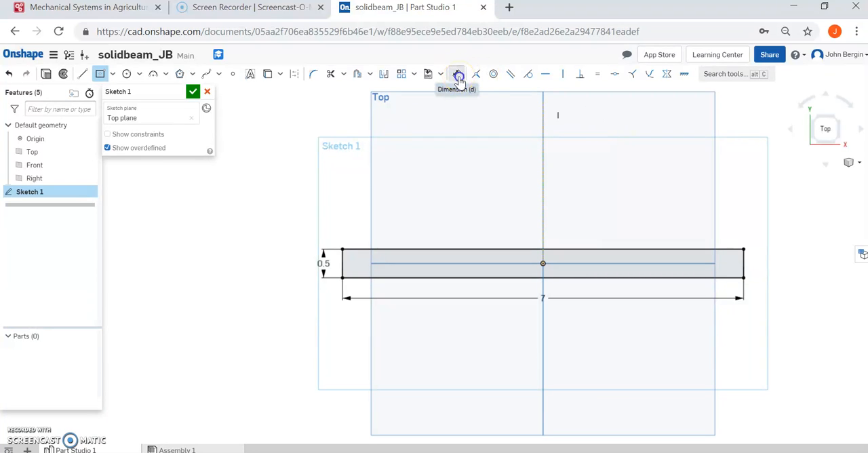
{"action": "left_click", "coordinate": [458, 76]}
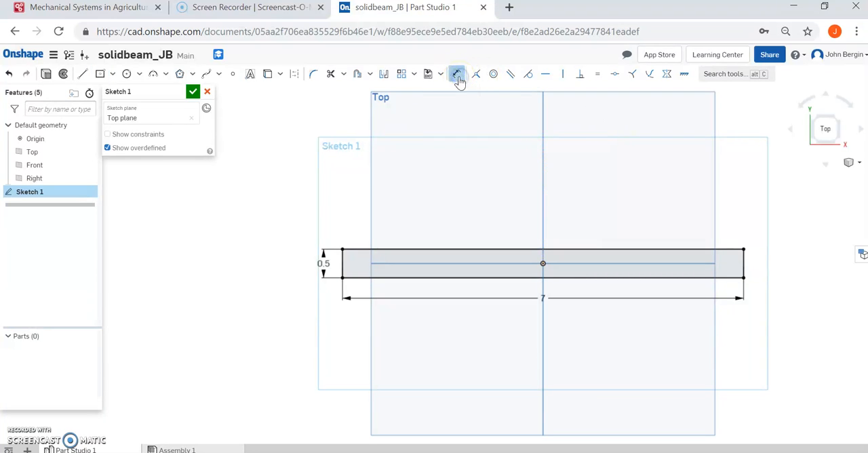
{"action": "double_click", "coordinate": [543, 297]}
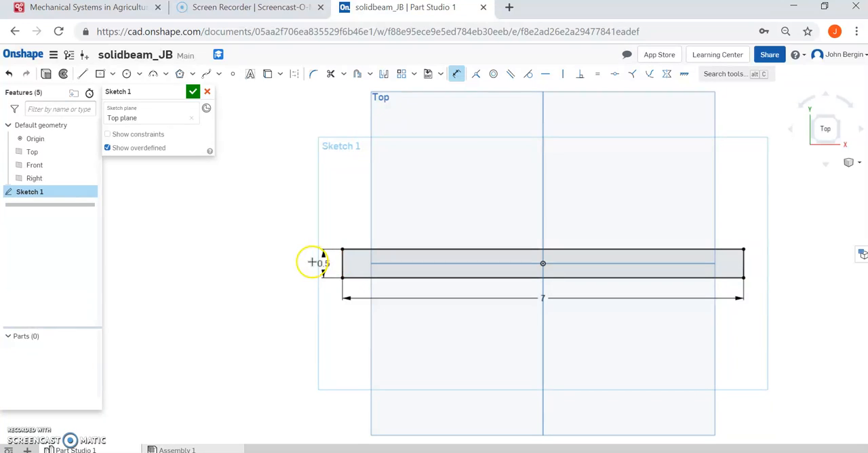
{"action": "left_click", "coordinate": [193, 93]}
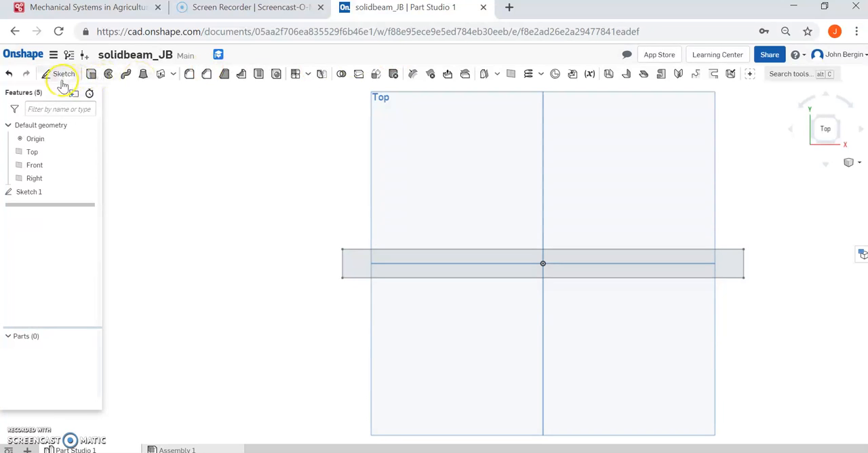
Reopen the rectangle sketch and delete its width and height dimensions.
{"action": "left_click", "coordinate": [23, 194]}
{"action": "double_click", "coordinate": [23, 194]}
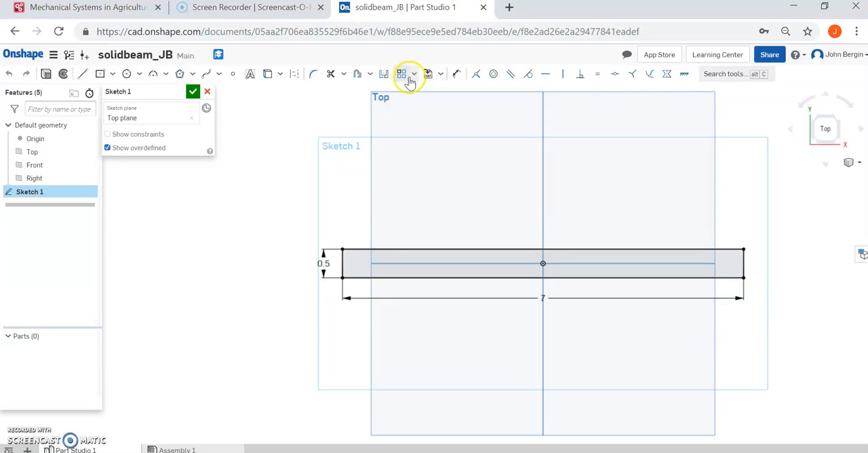
{"action": "left_click", "coordinate": [542, 299]}
{"action": "key", "text": "Delete"}
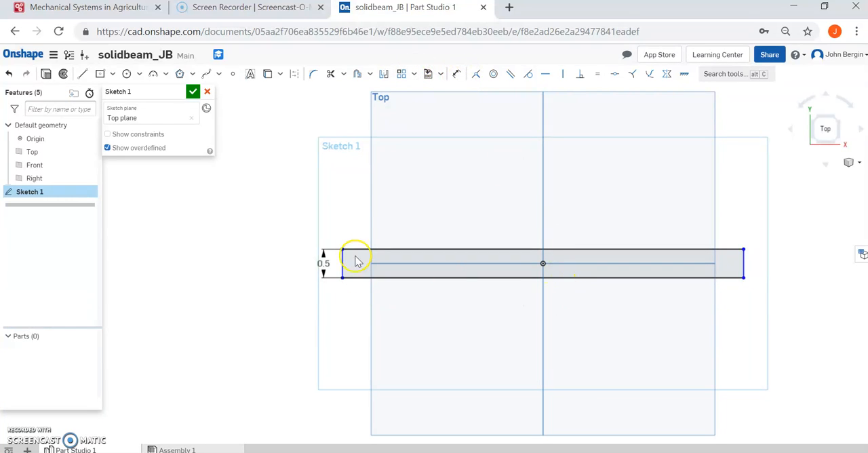
{"action": "left_click", "coordinate": [324, 263]}
{"action": "key", "text": "Delete"}
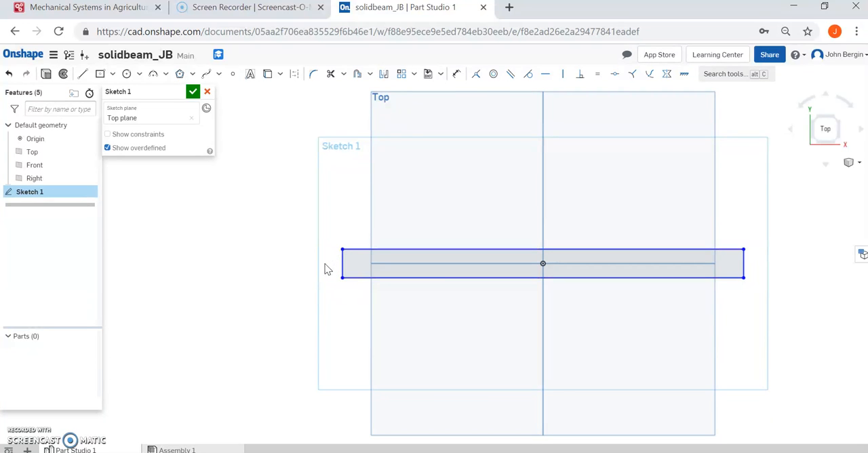
Dimension the rectangle's width between its two upper corners, place the dimension above it, and set it to 7 in.
{"action": "left_click", "coordinate": [457, 74]}
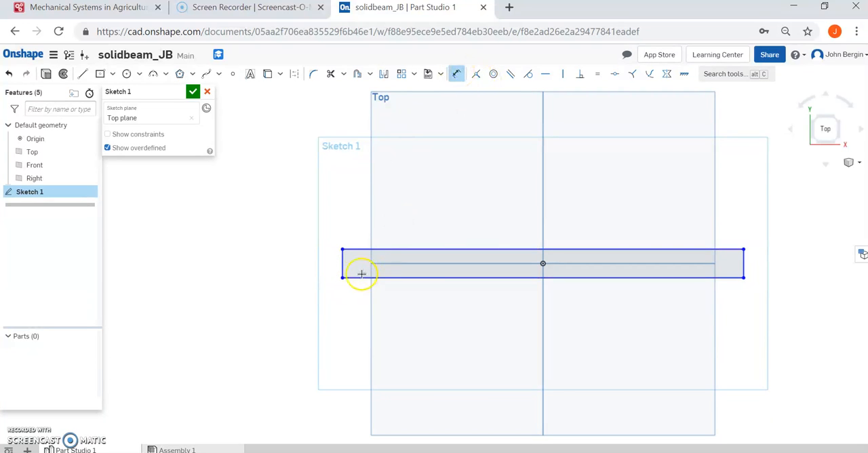
{"action": "left_click", "coordinate": [341, 249]}
{"action": "left_click", "coordinate": [744, 249]}
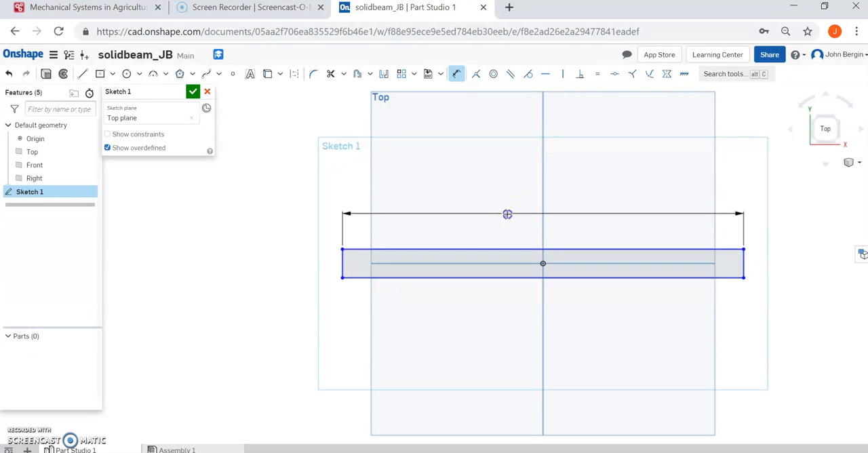
{"action": "left_click", "coordinate": [507, 212]}
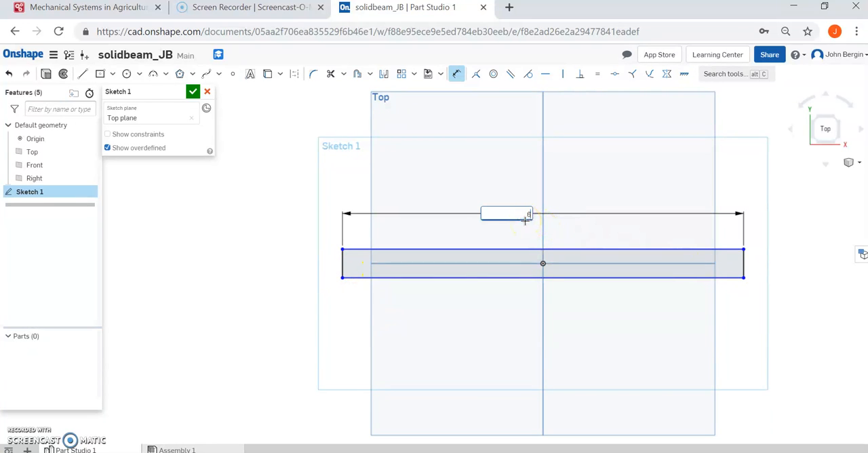
{"action": "key", "text": "Return"}
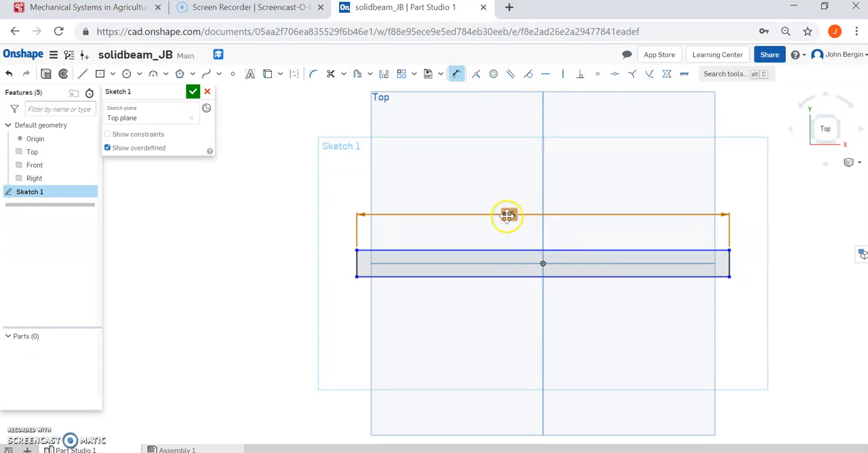
{"action": "double_click", "coordinate": [507, 214]}
{"action": "type", "text": "7"}
{"action": "key", "text": "Return"}
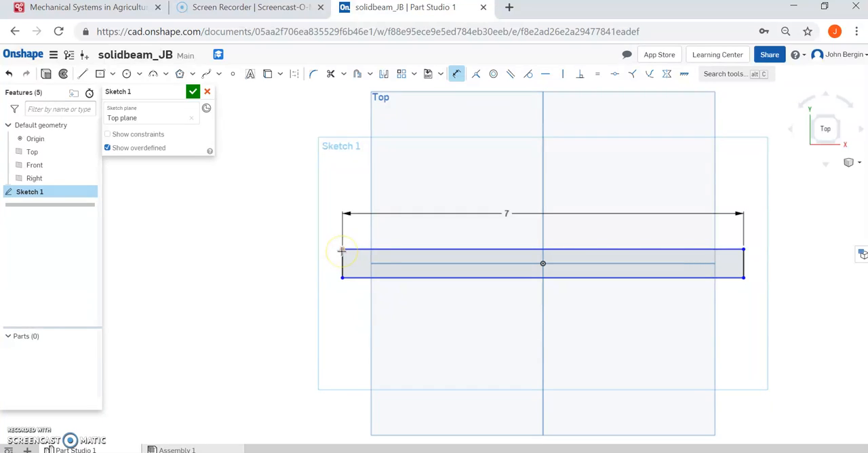
Dimension the rectangle's height between its two left corners and set it to 0.5 in.
{"action": "left_click", "coordinate": [343, 278]}
{"action": "left_click", "coordinate": [343, 278]}
{"action": "left_click_drag", "start_coordinate": [267, 265], "coordinate": [279, 265]}
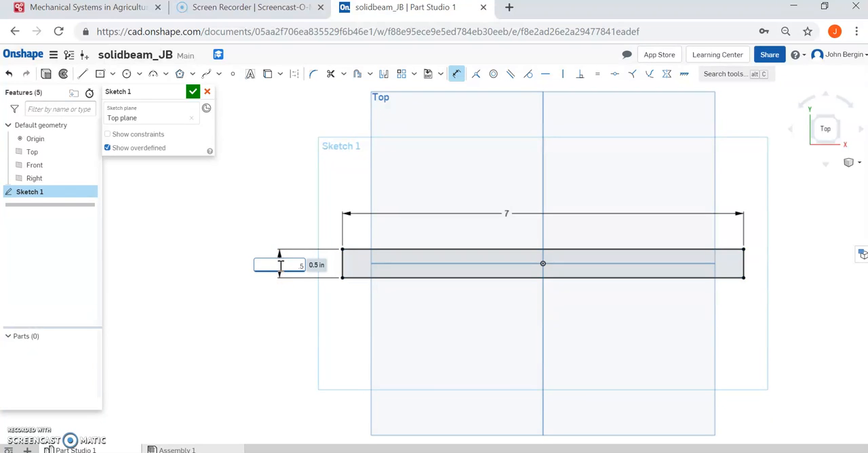
{"action": "key", "text": "Return"}
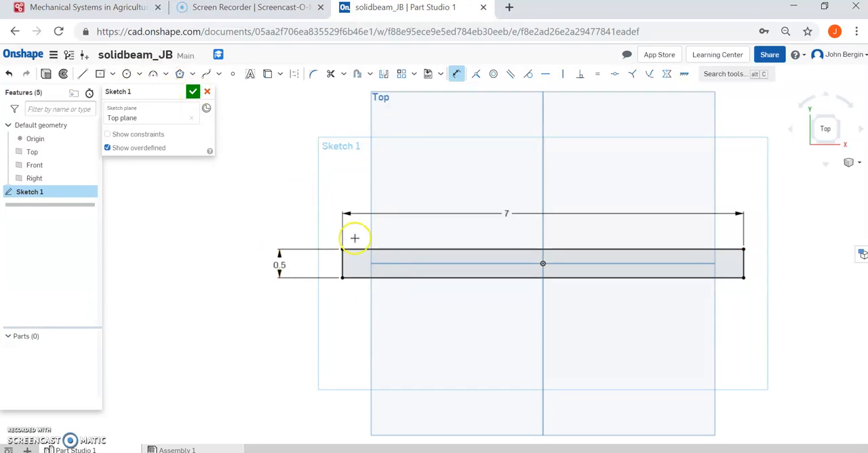
Finish the sketch and set up a new blind solid extrusion of the rectangle with a depth of 0.5 in.
{"action": "left_click", "coordinate": [193, 92]}
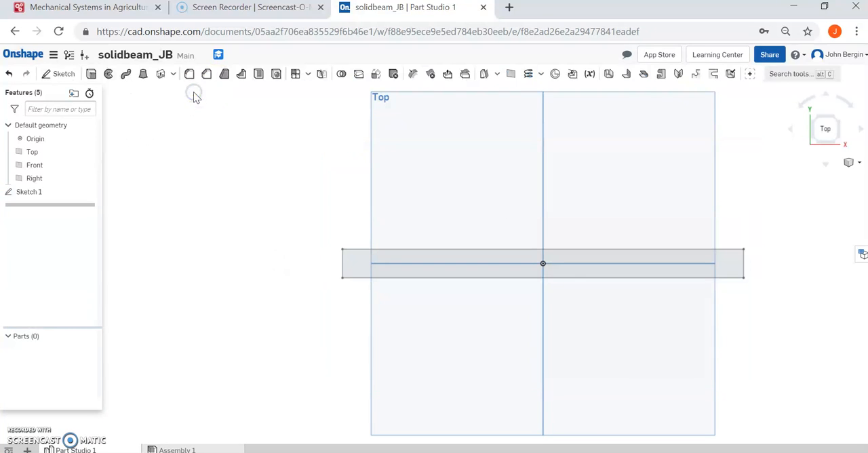
{"action": "left_click", "coordinate": [89, 75]}
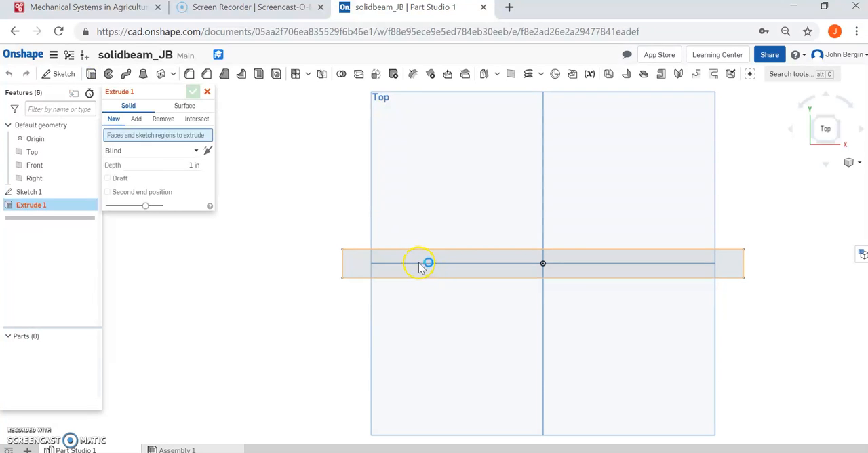
{"action": "left_click", "coordinate": [419, 267]}
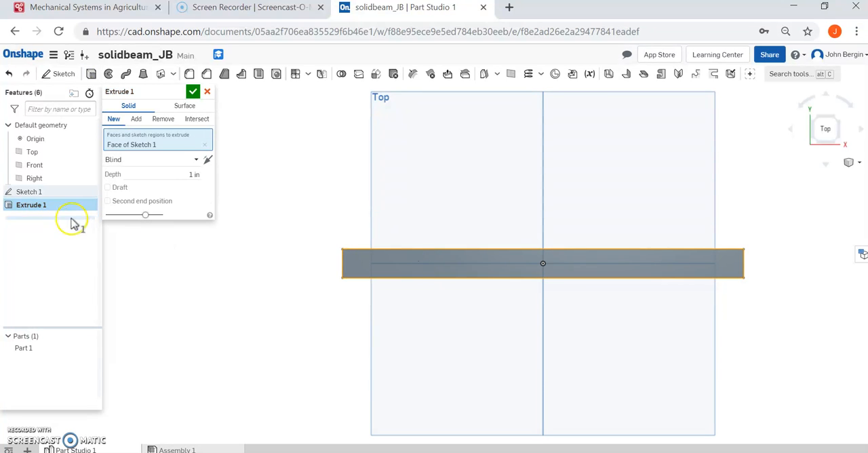
{"action": "left_click", "coordinate": [162, 174]}
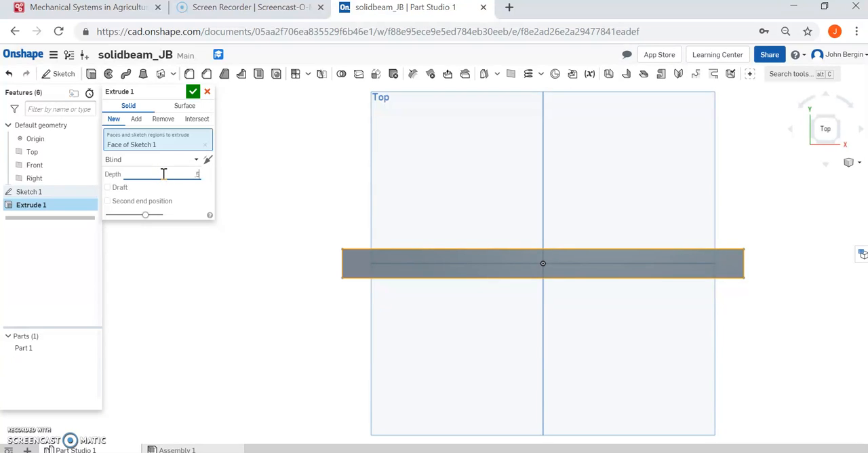
{"action": "type", "text": "5"}
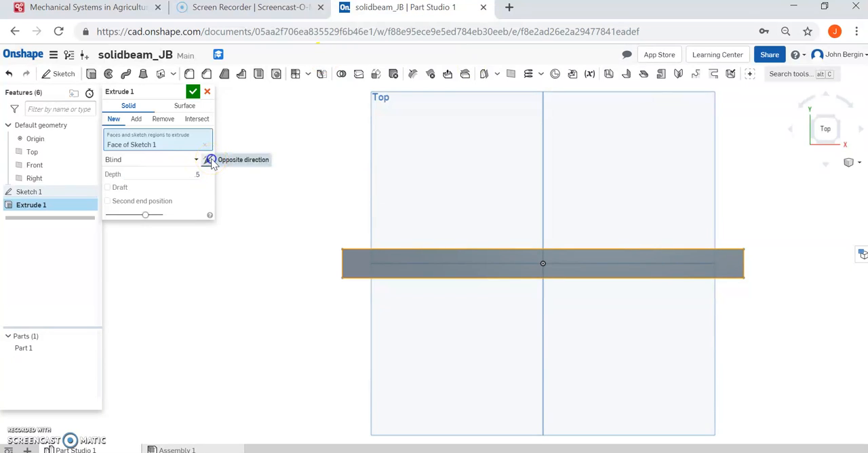
{"action": "left_click", "coordinate": [210, 161]}
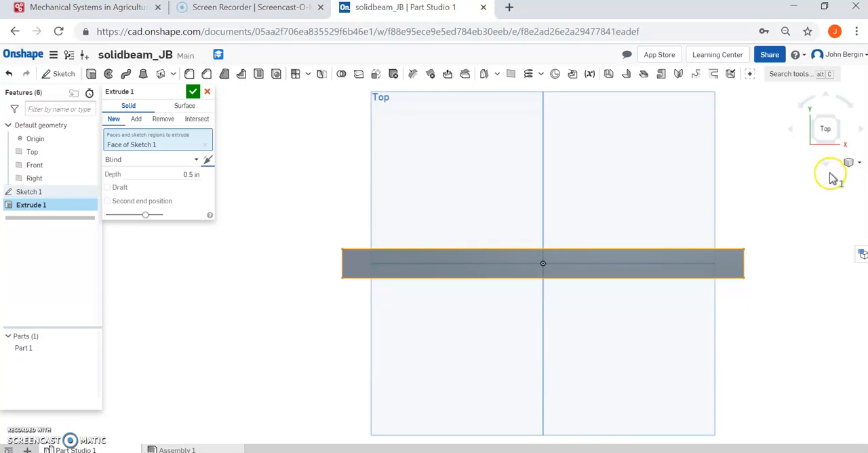
Check both extrusion directions in isometric view, leave the extrusion pointing upward from the Top plane, and accept it.
{"action": "left_click", "coordinate": [850, 163]}
{"action": "left_click", "coordinate": [823, 178]}
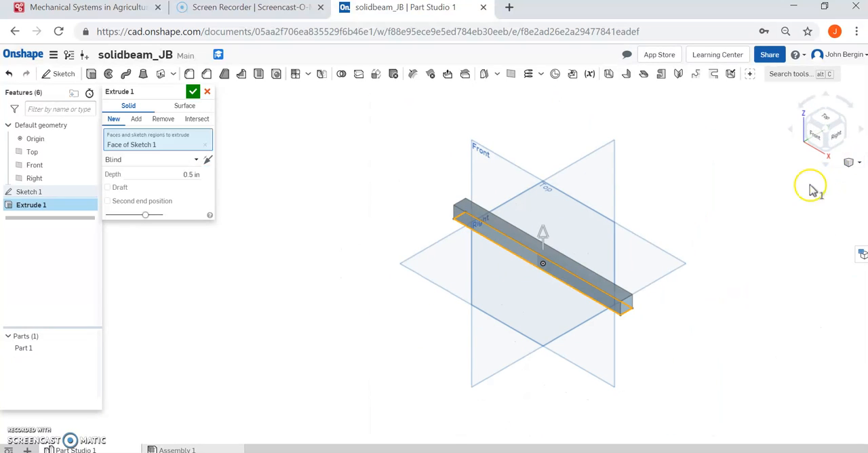
{"action": "left_click", "coordinate": [210, 160]}
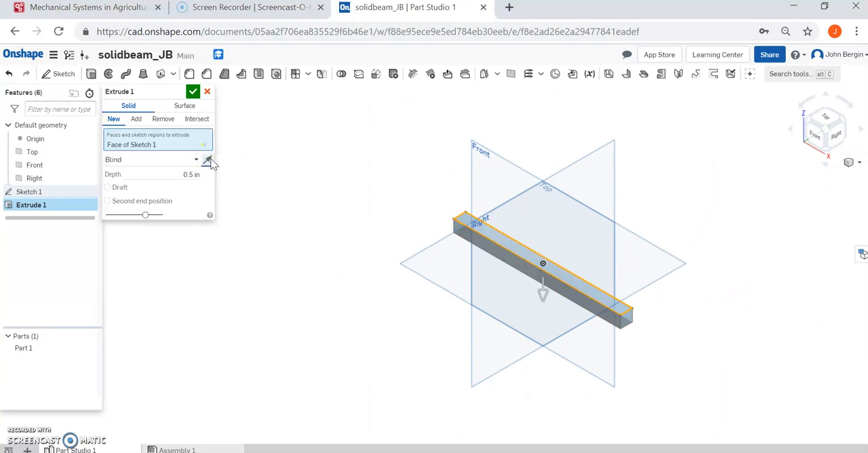
{"action": "left_click", "coordinate": [210, 161]}
{"action": "left_click", "coordinate": [210, 160]}
{"action": "left_click", "coordinate": [209, 160]}
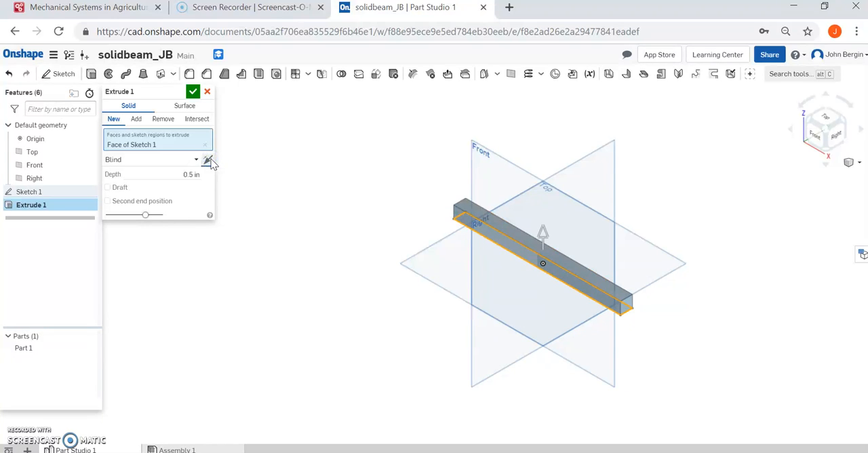
{"action": "left_click", "coordinate": [195, 95]}
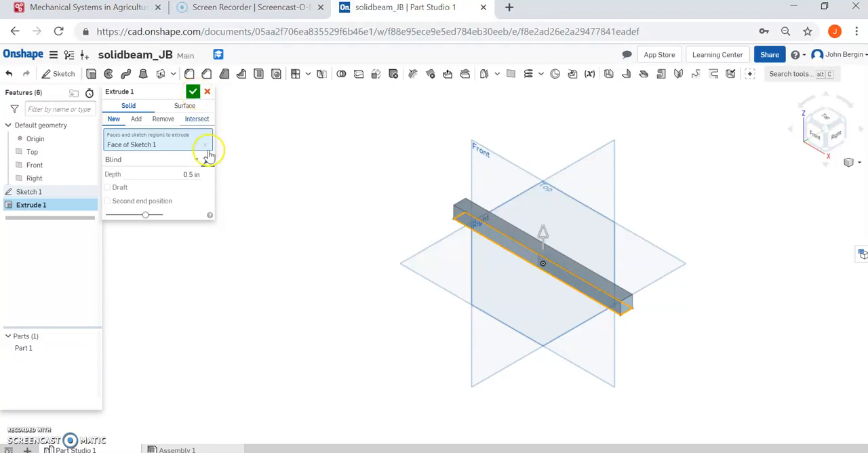
{"action": "left_click", "coordinate": [195, 92]}
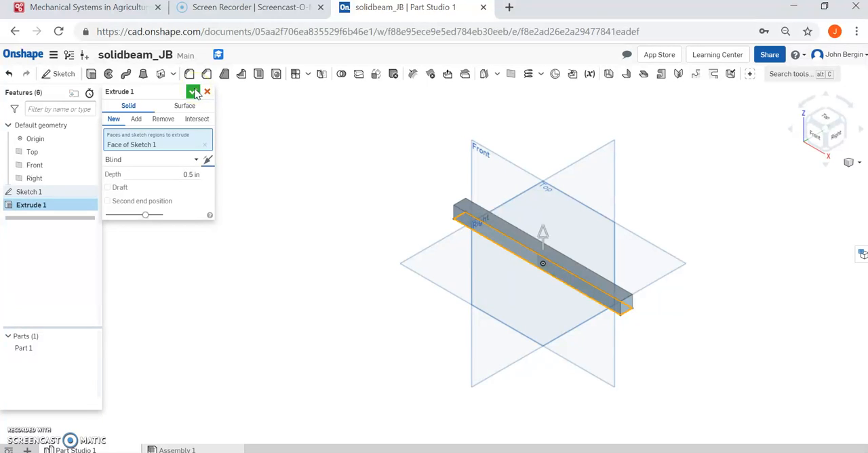
{"action": "left_click", "coordinate": [194, 93]}
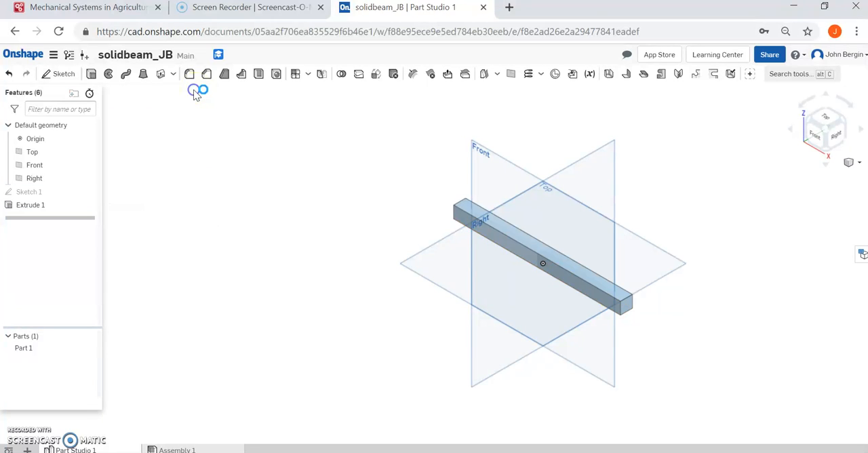
Start a circular fillet on the beam's upper front long edge and set its radius to 0.05 in.
{"action": "left_click", "coordinate": [851, 162]}
{"action": "left_click", "coordinate": [825, 177]}
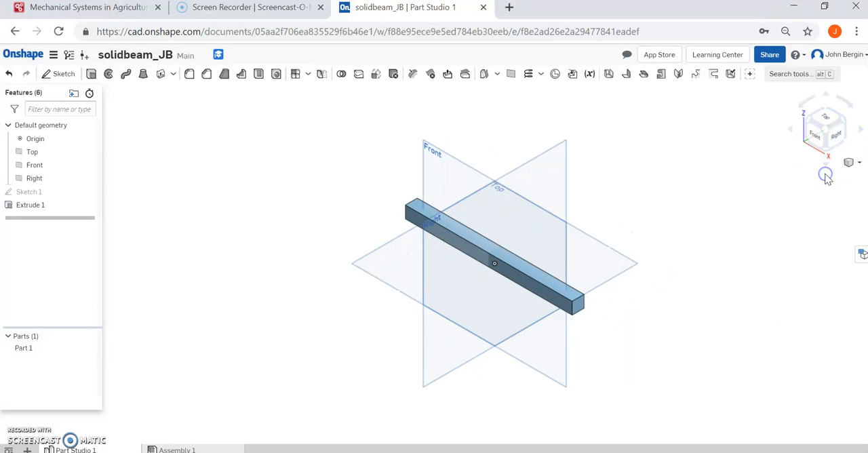
{"action": "scroll", "coordinate": [522, 286], "scroll_direction": "up", "scroll_amount": 5}
{"action": "scroll", "coordinate": [524, 286], "scroll_direction": "up", "scroll_amount": 5}
{"action": "scroll", "coordinate": [524, 286], "scroll_direction": "down", "scroll_amount": 5}
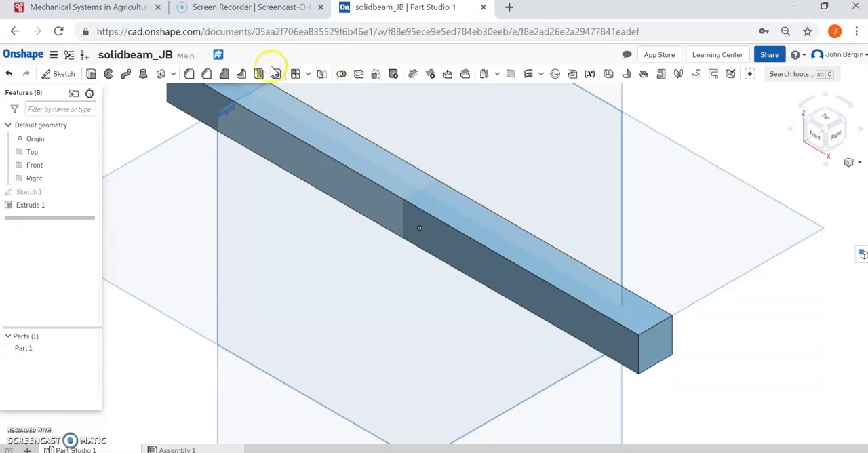
{"action": "left_click", "coordinate": [189, 75]}
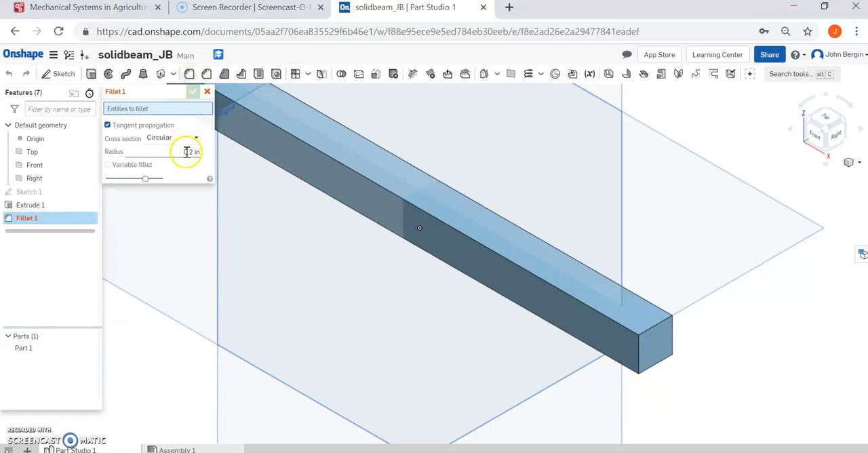
{"action": "left_click", "coordinate": [469, 238]}
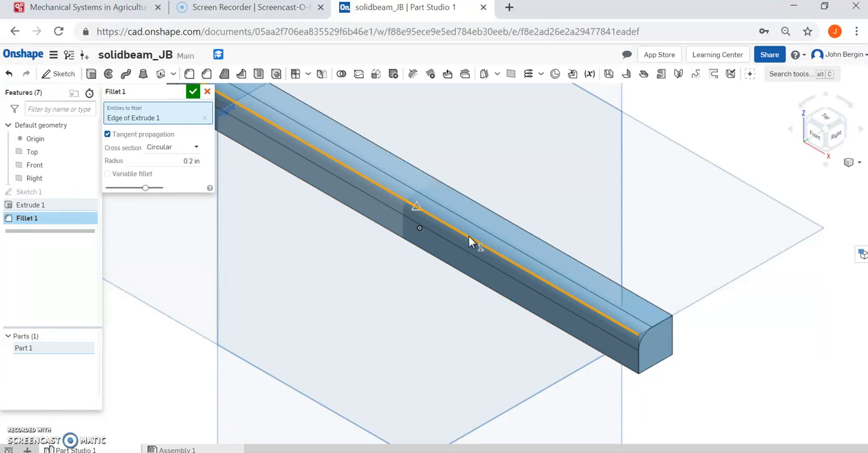
{"action": "left_click", "coordinate": [838, 133]}
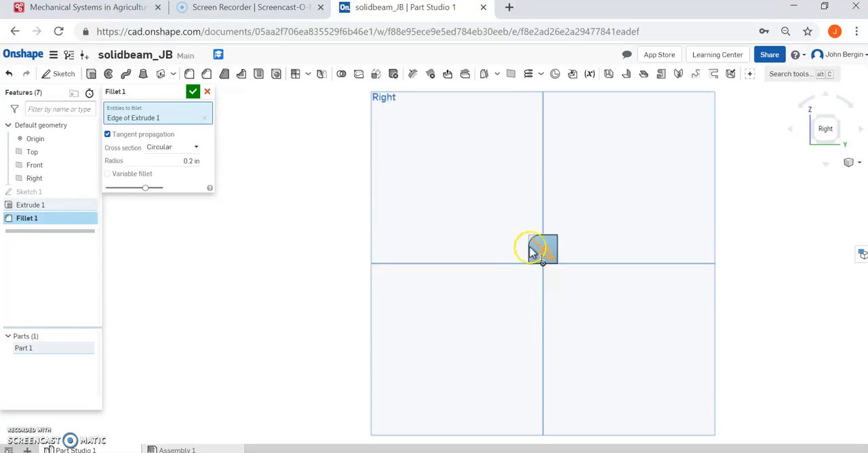
{"action": "left_click", "coordinate": [194, 160]}
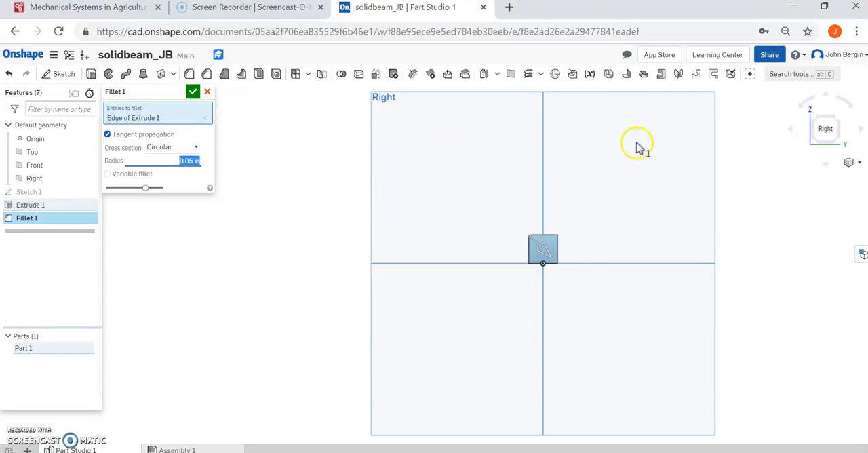
Add the beam's upper rear and lower front long edges to the fillet.
{"action": "left_click", "coordinate": [852, 163]}
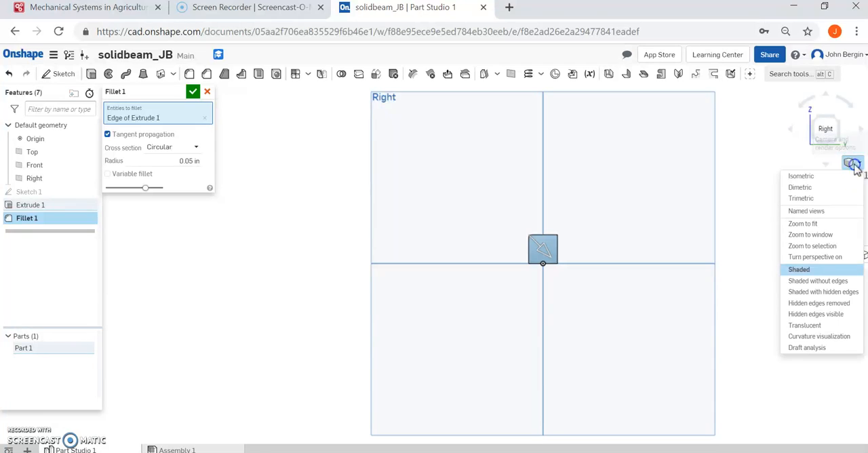
{"action": "left_click", "coordinate": [801, 175]}
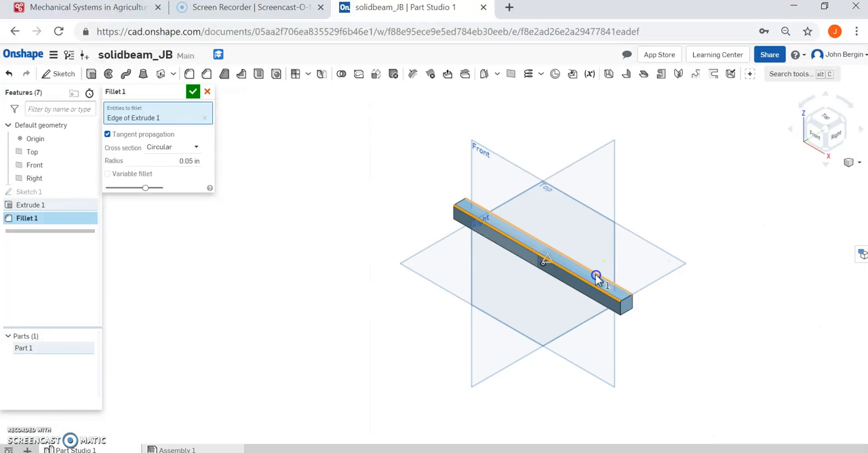
{"action": "left_click", "coordinate": [595, 278]}
{"action": "left_click", "coordinate": [587, 301]}
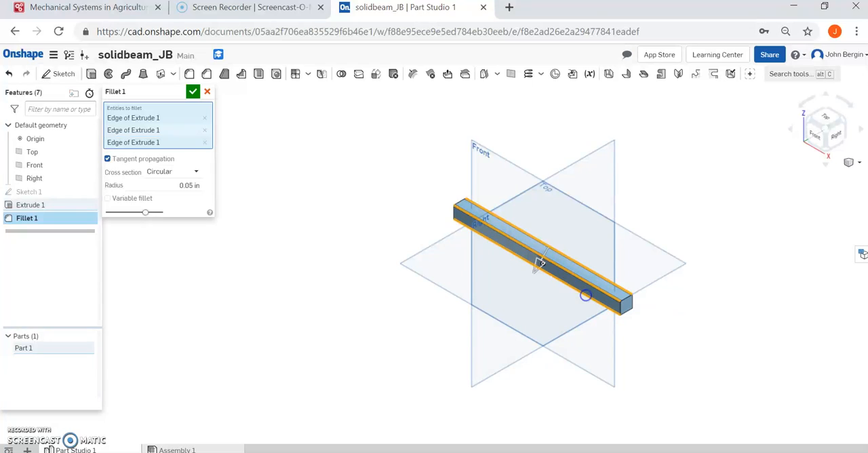
Add the beam's lower rear long edge to the fillet and accept the fillet.
{"action": "left_click", "coordinate": [837, 136]}
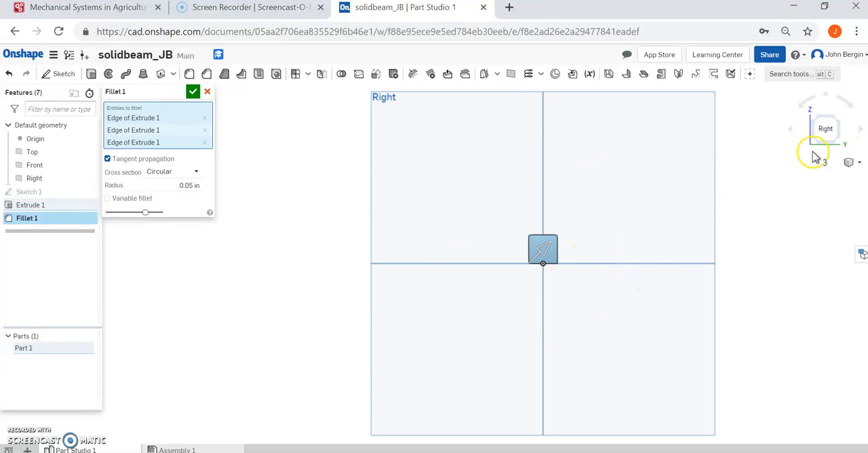
{"action": "left_click", "coordinate": [860, 129]}
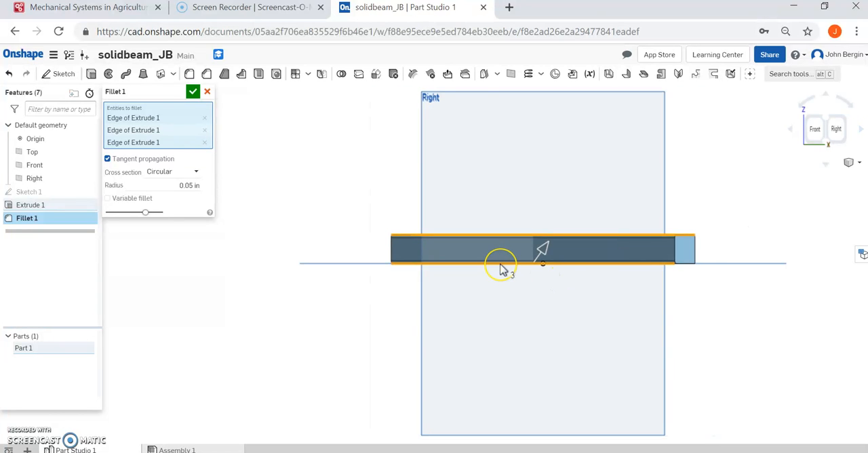
{"action": "scroll", "coordinate": [502, 268], "scroll_direction": "up", "scroll_amount": 5}
{"action": "scroll", "coordinate": [502, 268], "scroll_direction": "up", "scroll_amount": 3}
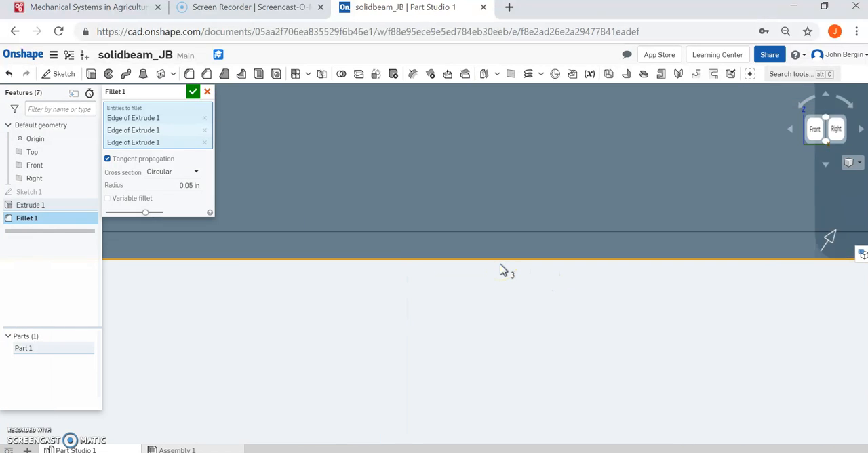
{"action": "scroll", "coordinate": [502, 267], "scroll_direction": "down", "scroll_amount": 5}
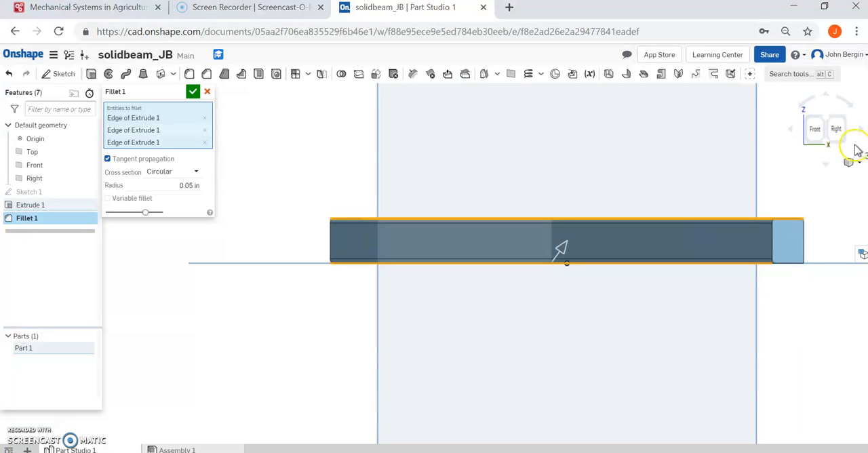
{"action": "left_click", "coordinate": [835, 130]}
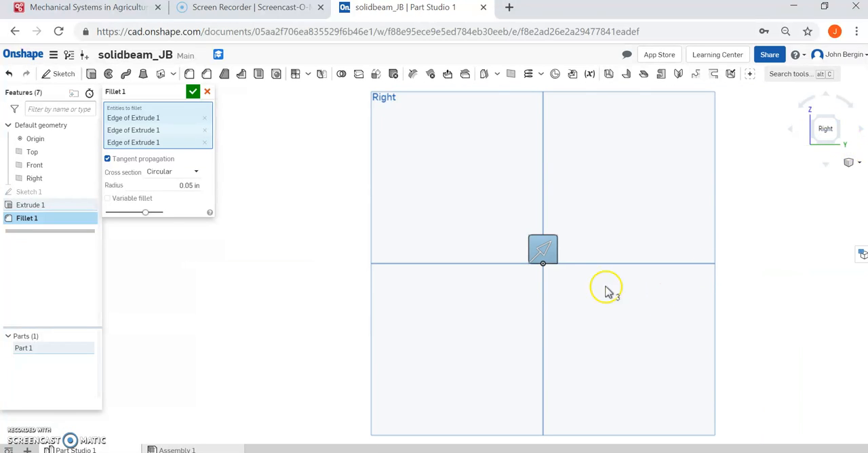
{"action": "scroll", "coordinate": [563, 260], "scroll_direction": "up", "scroll_amount": 5}
{"action": "scroll", "coordinate": [564, 263], "scroll_direction": "down", "scroll_amount": 5}
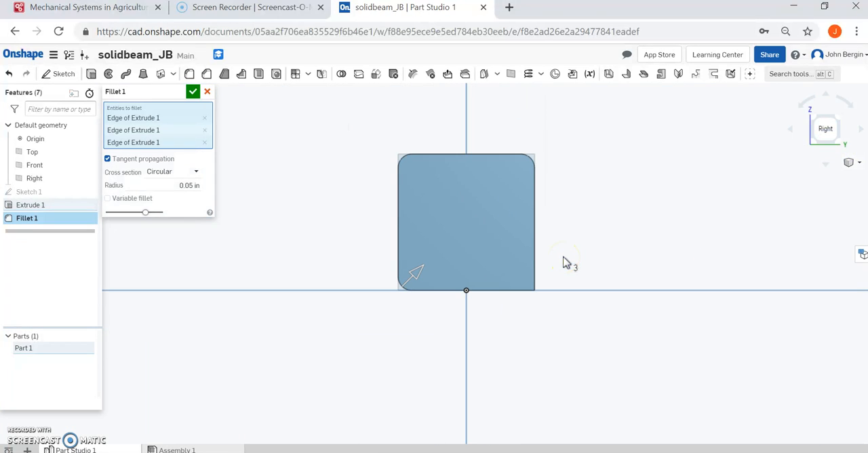
{"action": "left_click", "coordinate": [791, 132]}
{"action": "scroll", "coordinate": [499, 307], "scroll_direction": "up", "scroll_amount": 5}
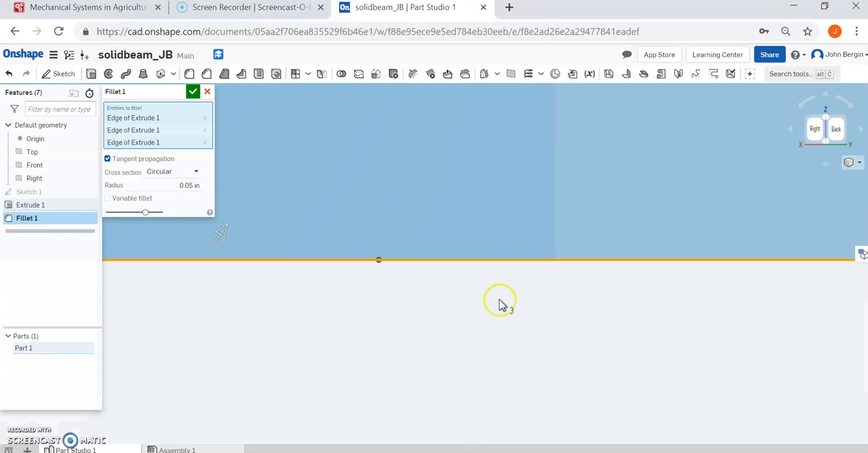
{"action": "scroll", "coordinate": [520, 263], "scroll_direction": "down", "scroll_amount": 5}
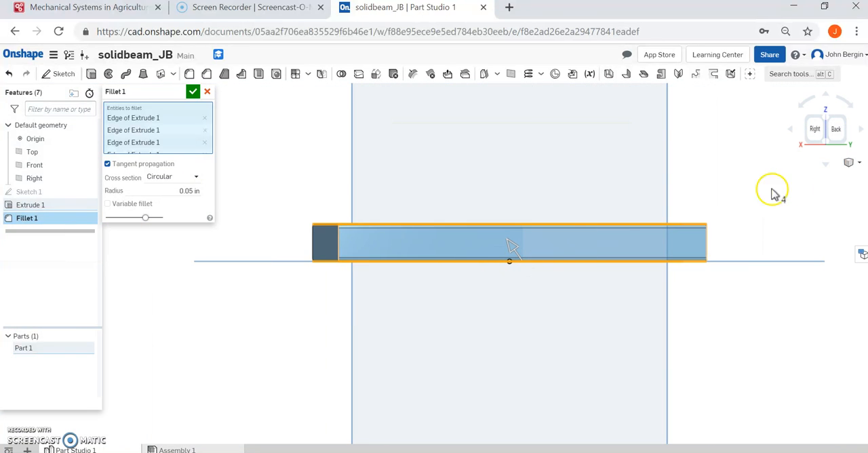
{"action": "left_click", "coordinate": [850, 164]}
{"action": "left_click", "coordinate": [836, 175]}
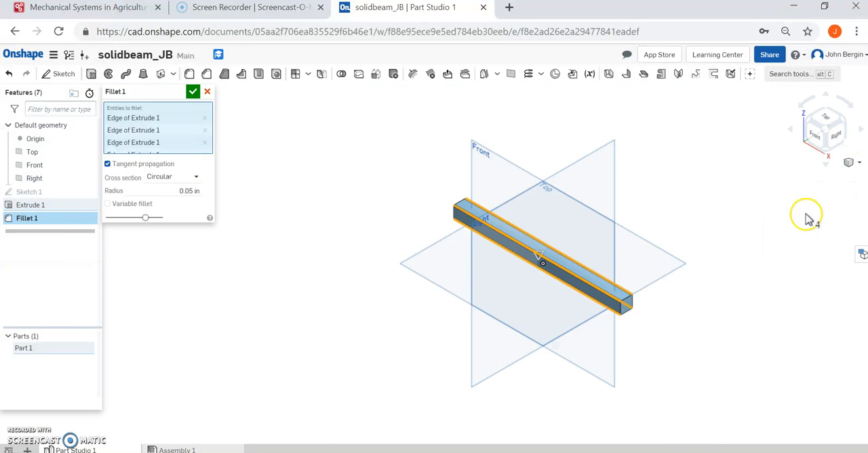
{"action": "left_click", "coordinate": [192, 93]}
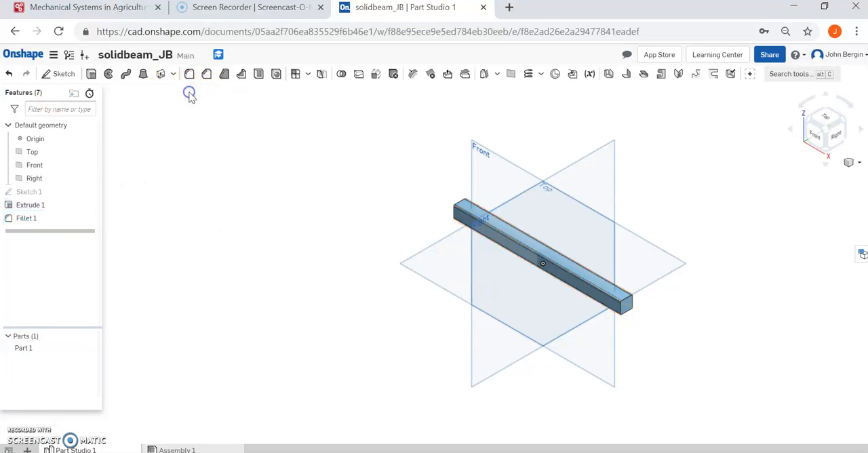
{"action": "left_click", "coordinate": [852, 164]}
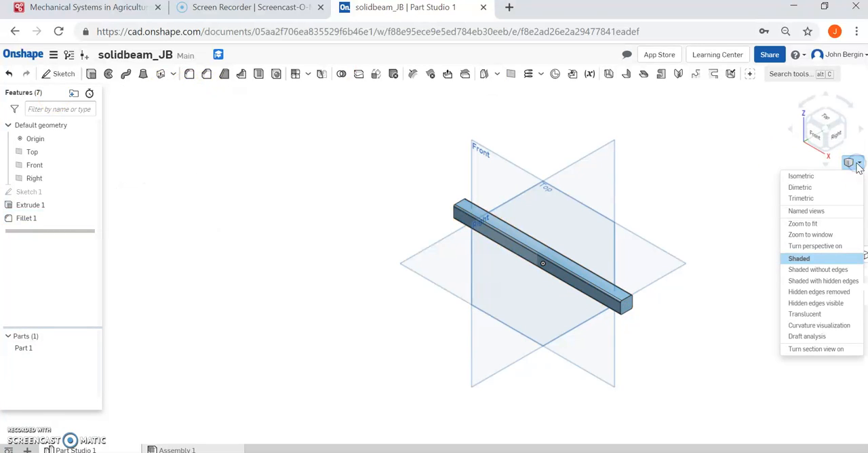
{"action": "left_click", "coordinate": [815, 227]}
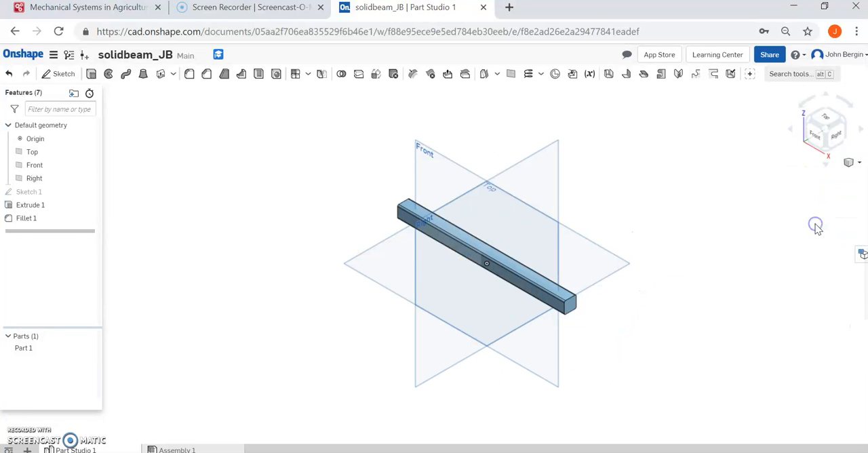
{"action": "left_click", "coordinate": [847, 165]}
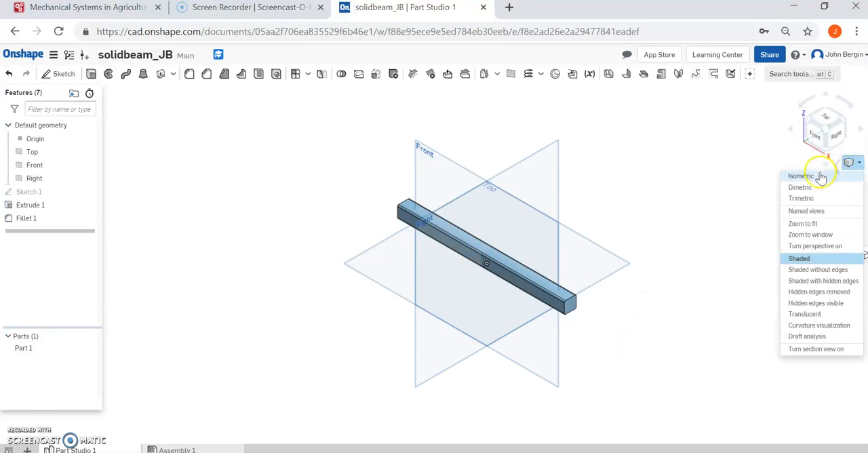
{"action": "left_click", "coordinate": [820, 176]}
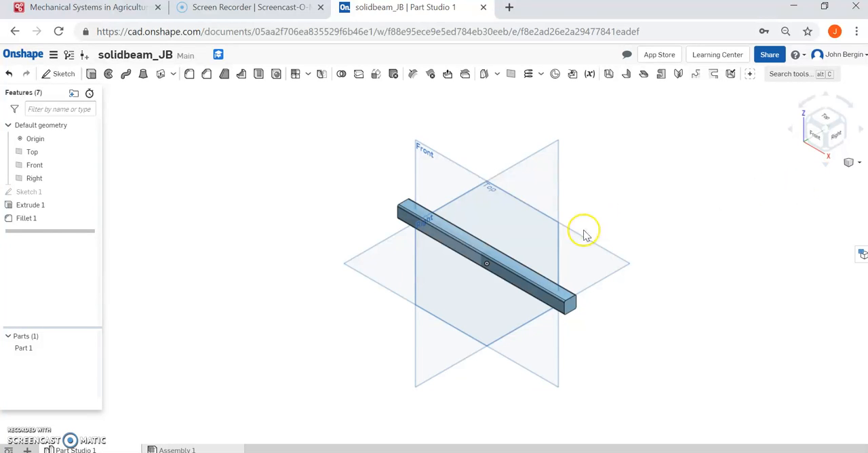